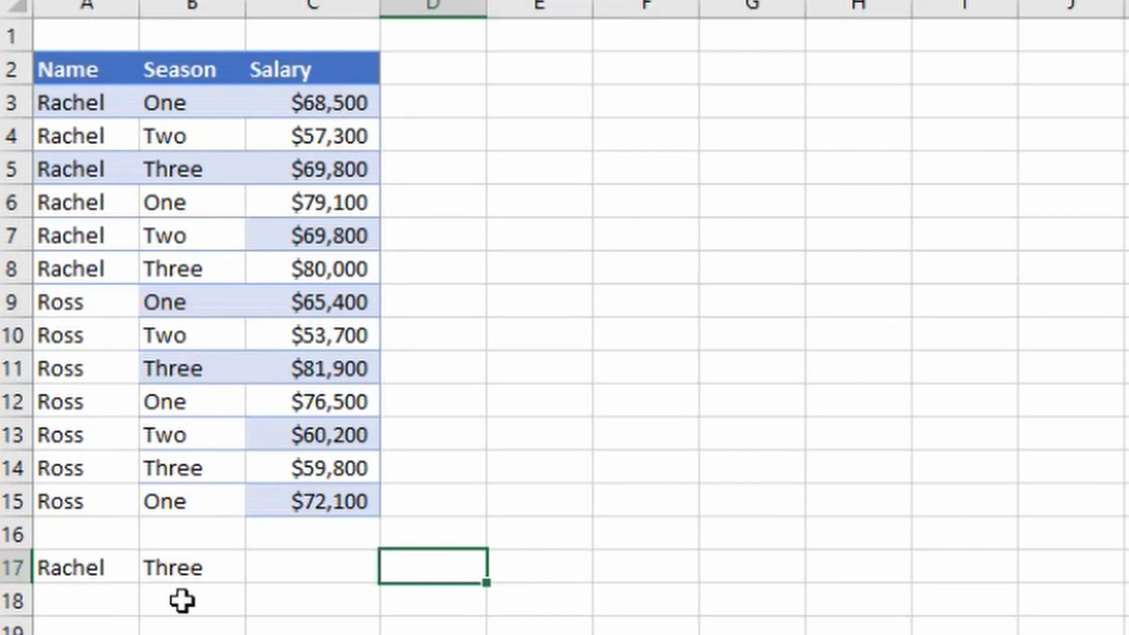
Step: Begin a SUMIFS in C17 summing salaries C2:C15, with names A2:A15 as the first criteria range
left_click(83, 569)
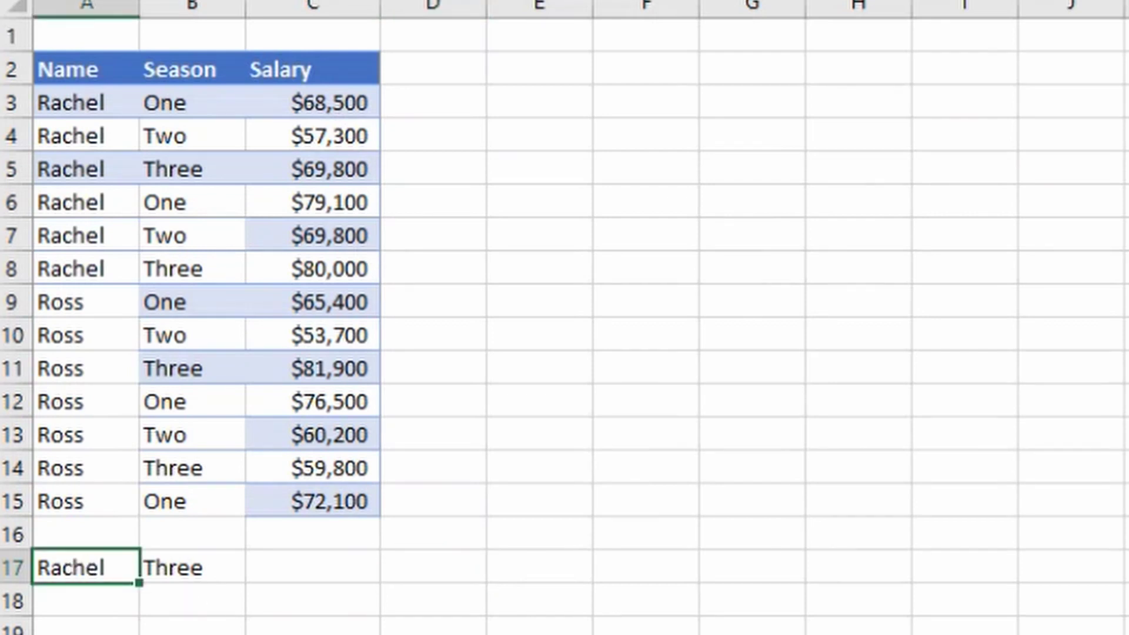
left_click(170, 574)
left_click(301, 566)
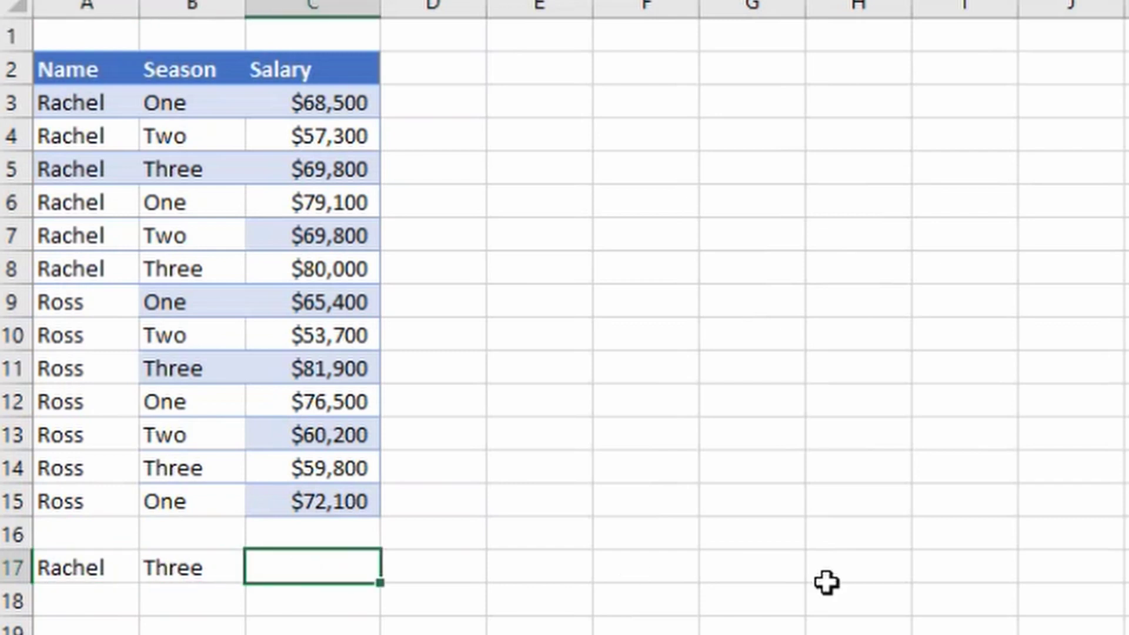
type("=sumifs")
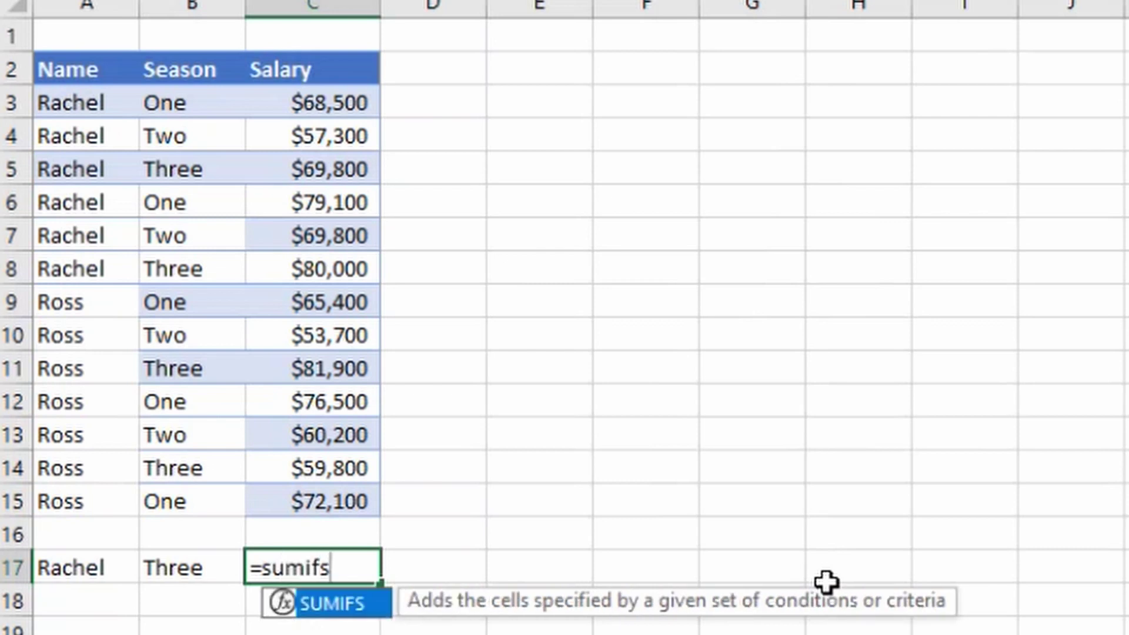
key("Tab")
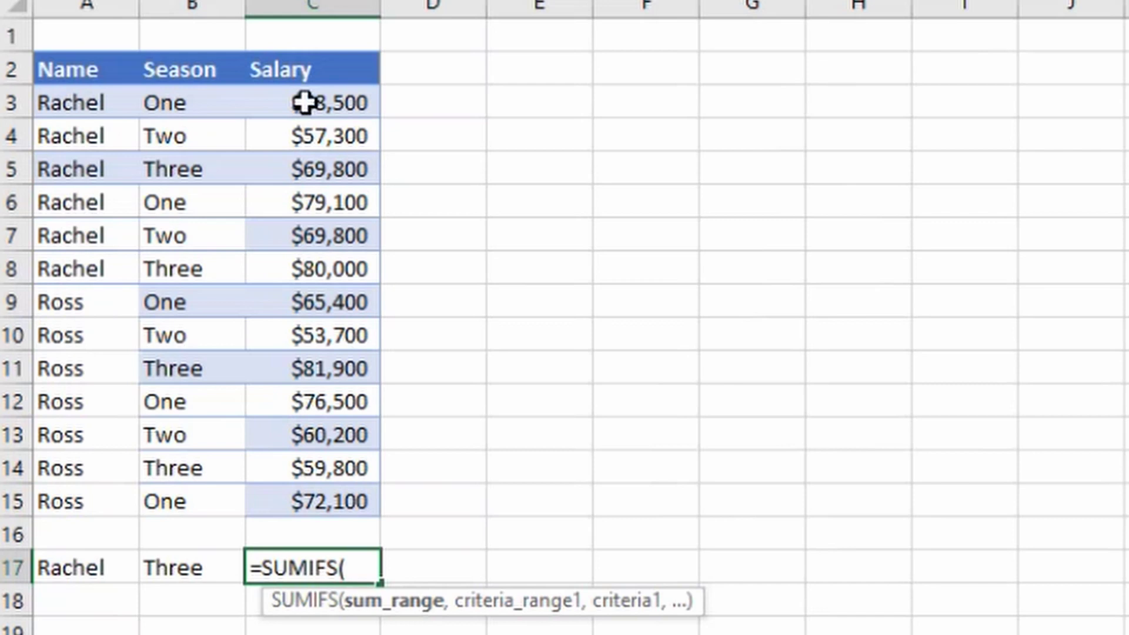
left_click(311, 72)
key("ctrl+shift+Down")
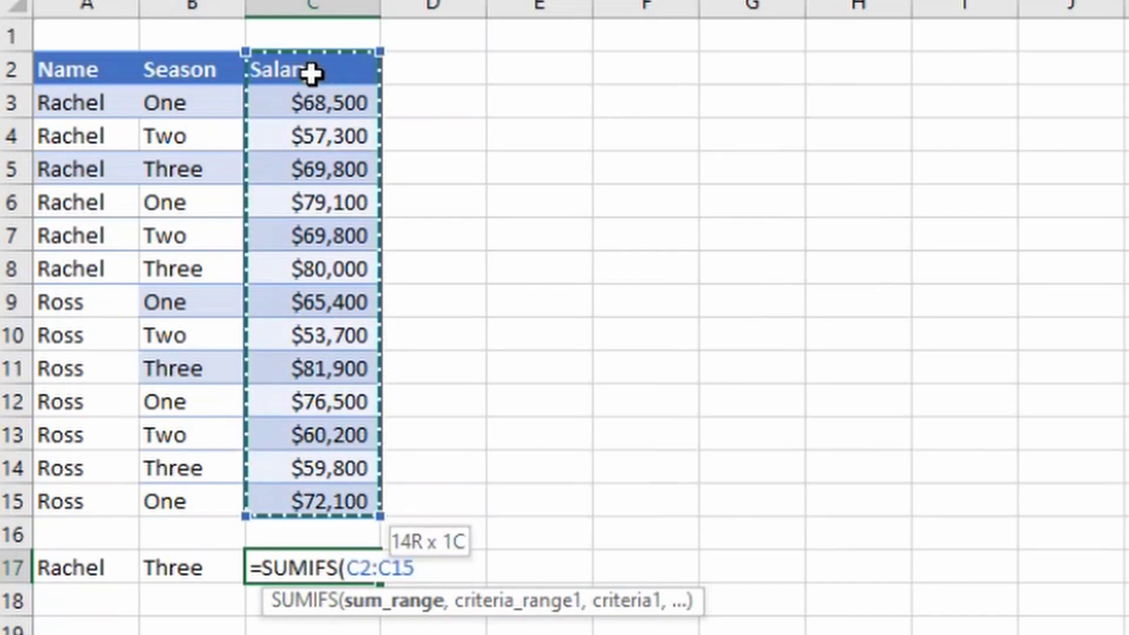
type(",")
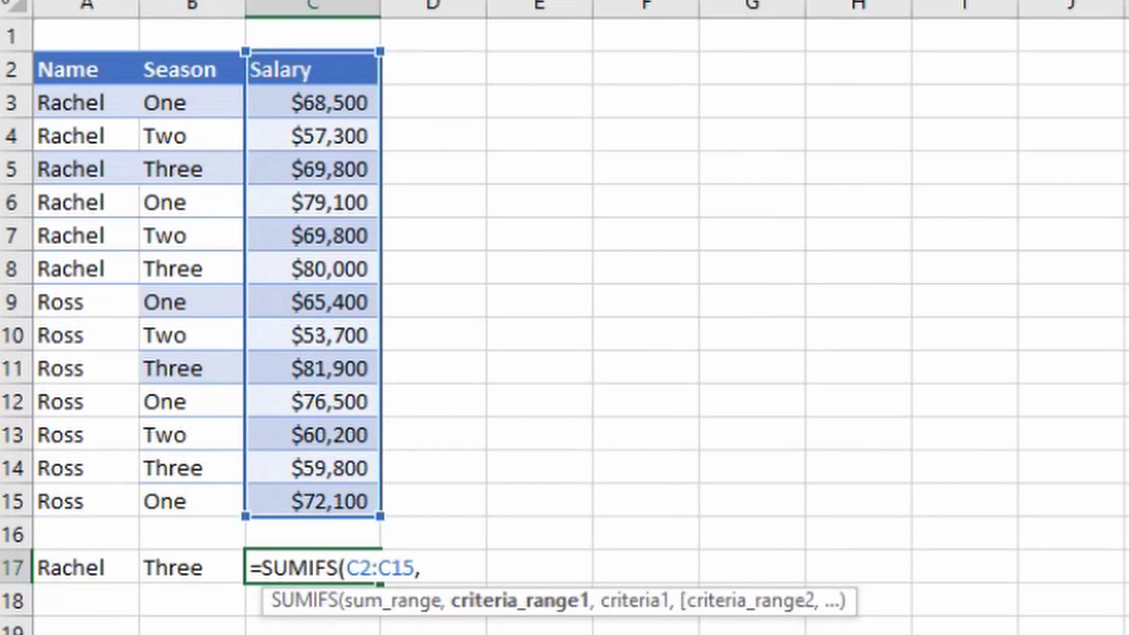
left_click(87, 74)
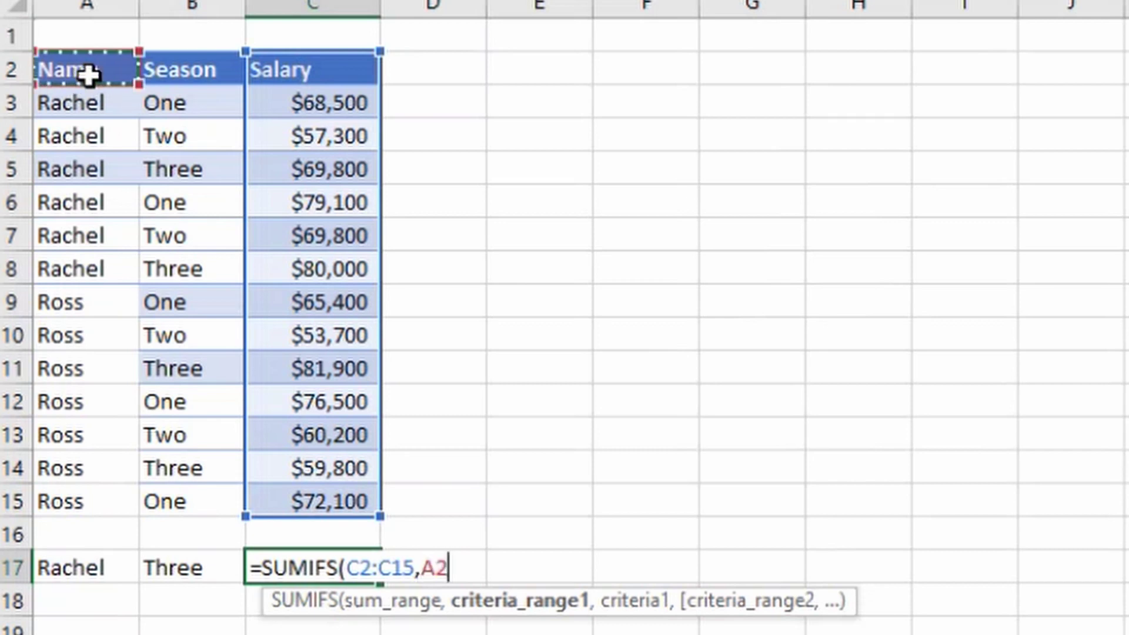
key("ctrl+shift+Down")
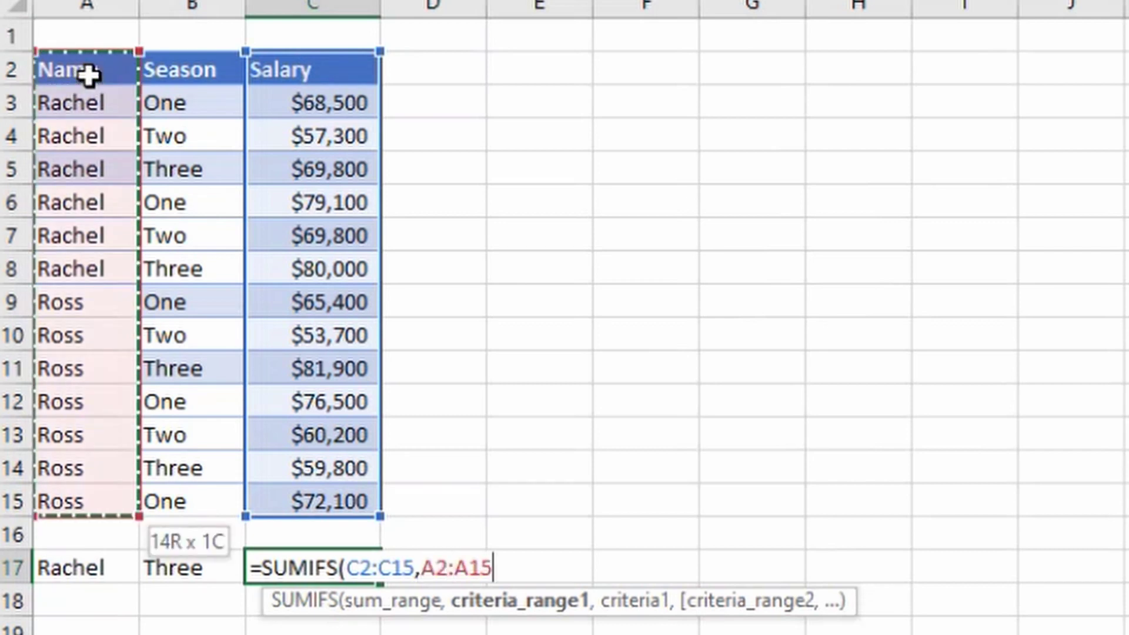
type(",")
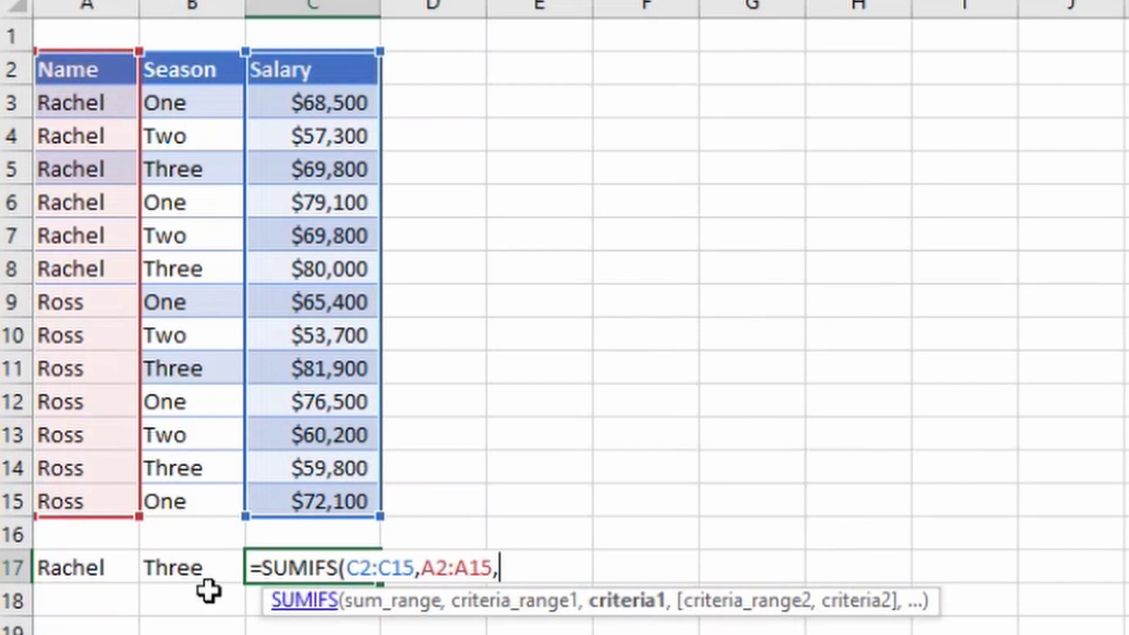
Step: Finish the formula with criteria A17 and seasons B2:B15 matched to B17, giving 149,800.00
left_click(87, 569)
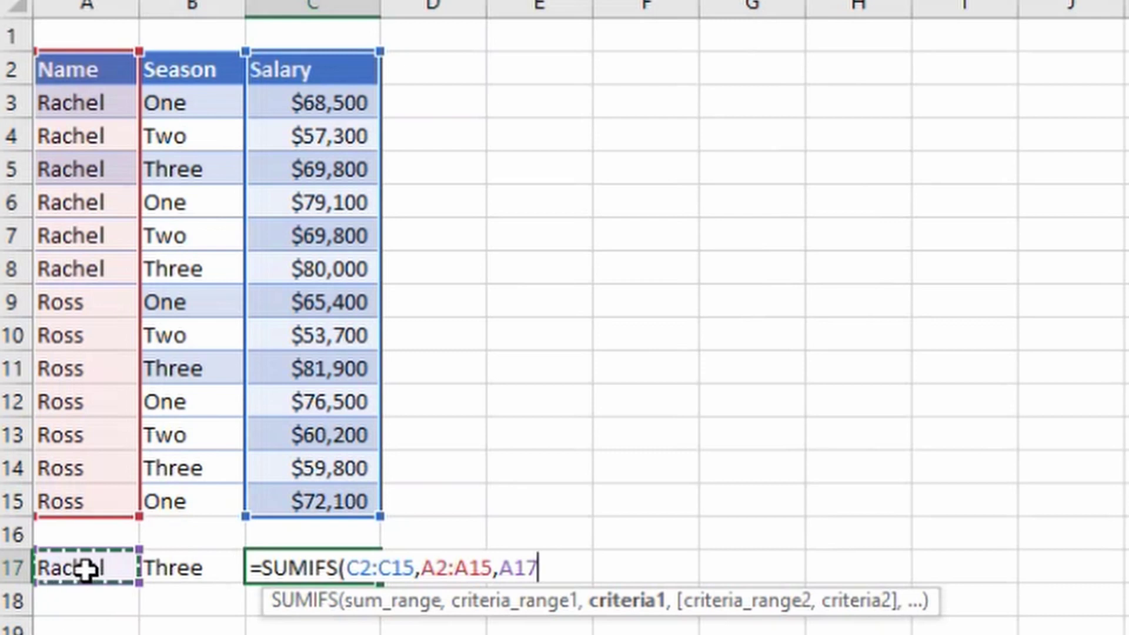
type(",")
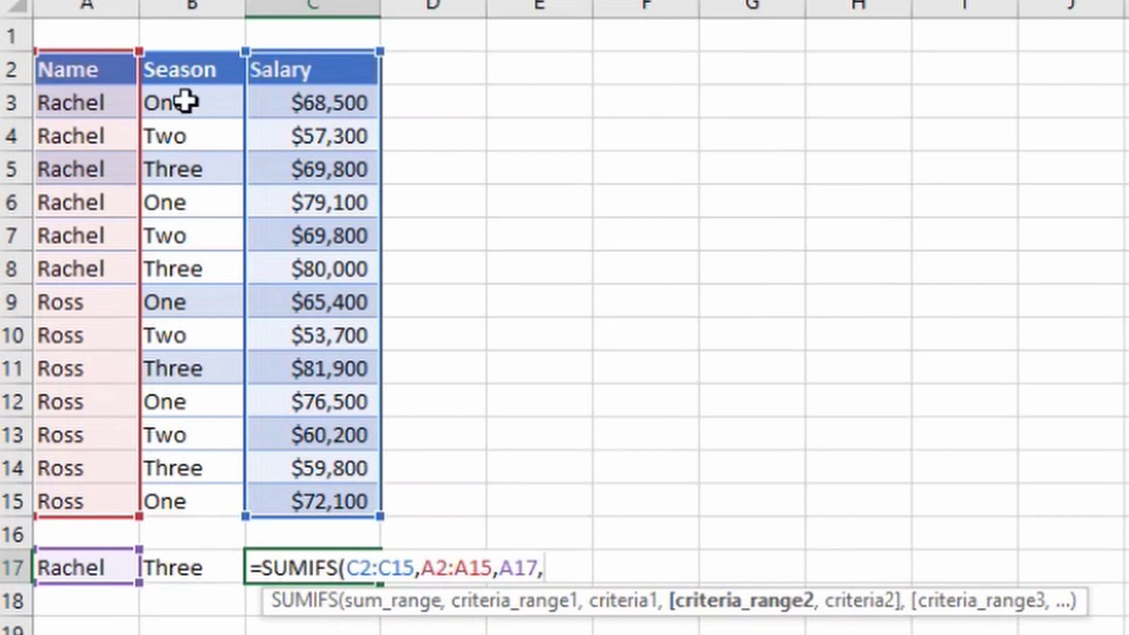
left_click(190, 71)
key("ctrl+shift+Down")
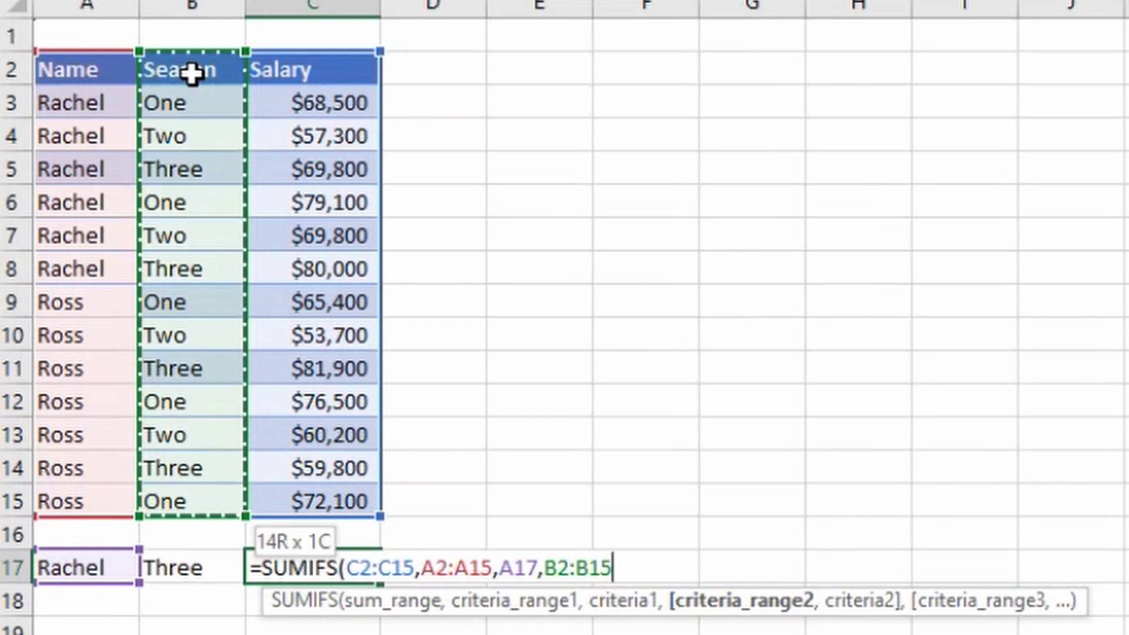
type(",")
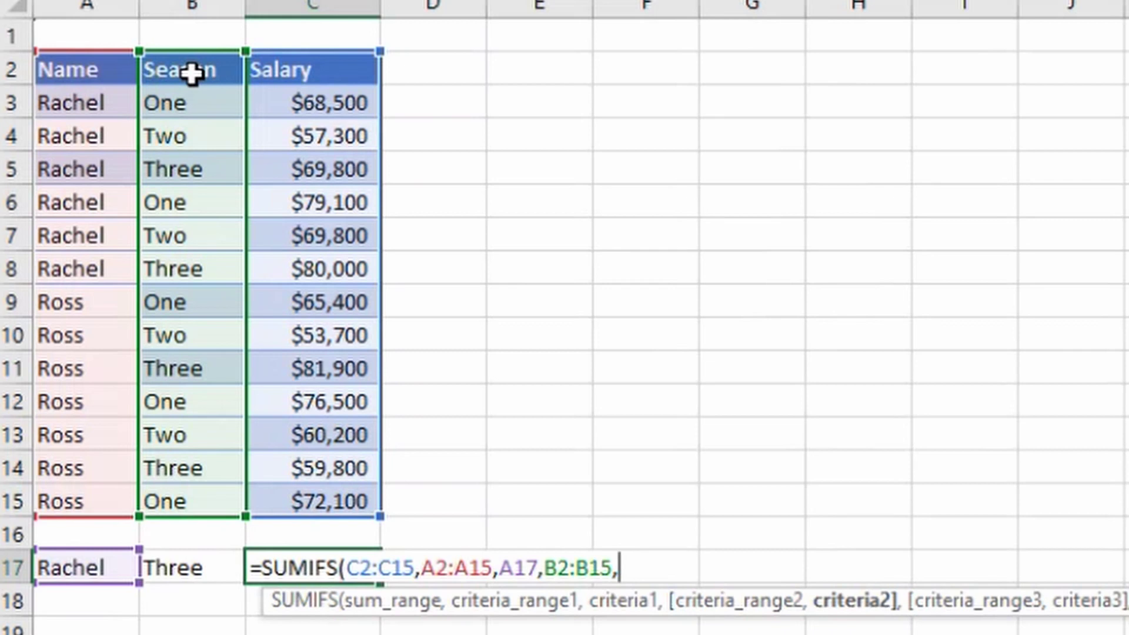
left_click(203, 568)
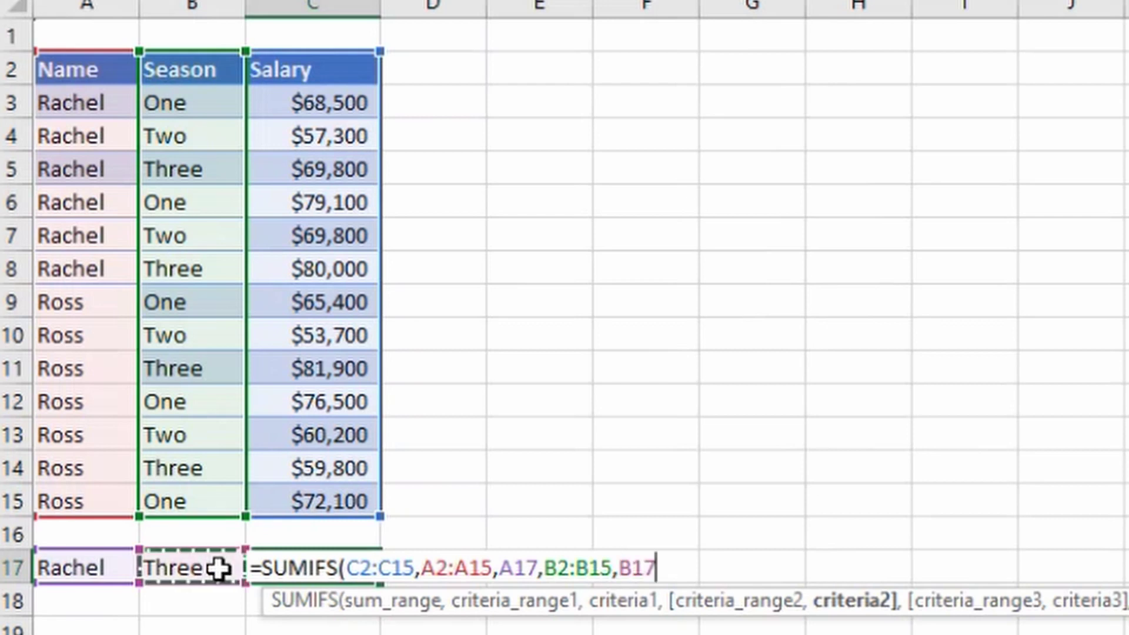
type(")")
key("Return")
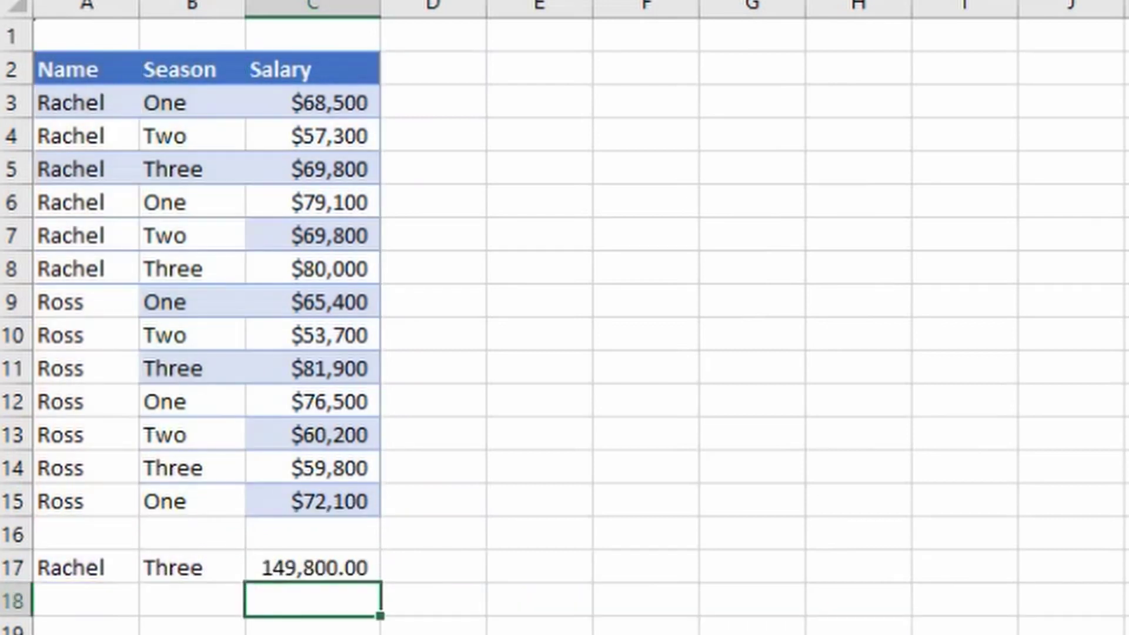
Step: Enter Rachel and Two in A18:B18 and fill the SUMIFS down into C18, returning 127,100.00
left_click(312, 568)
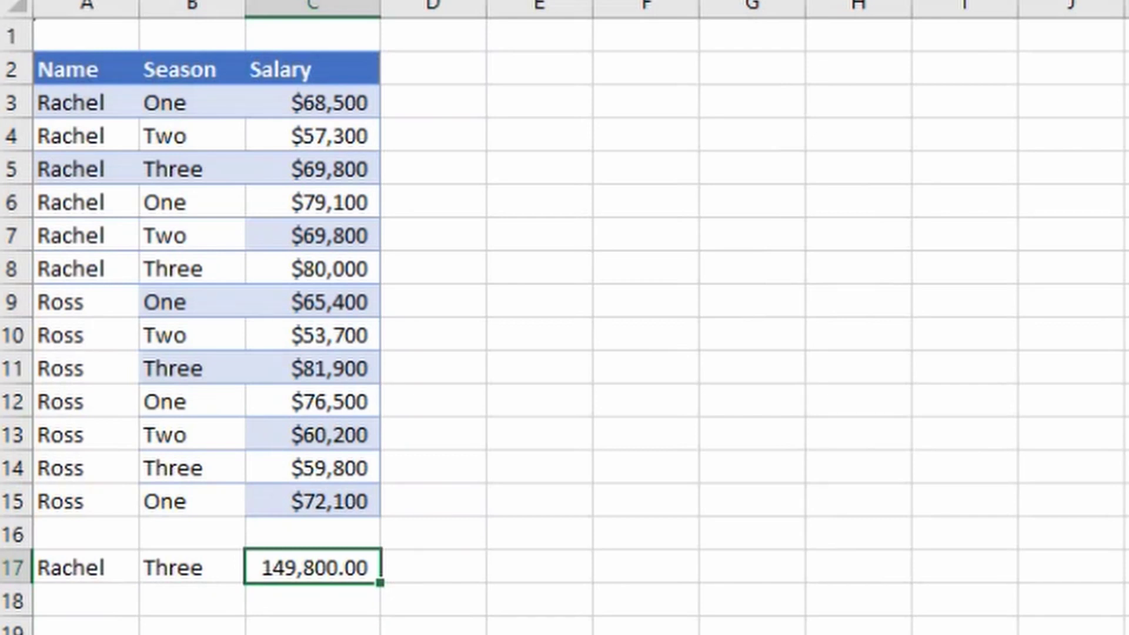
left_click(86, 600)
type("Rachel")
key("Tab")
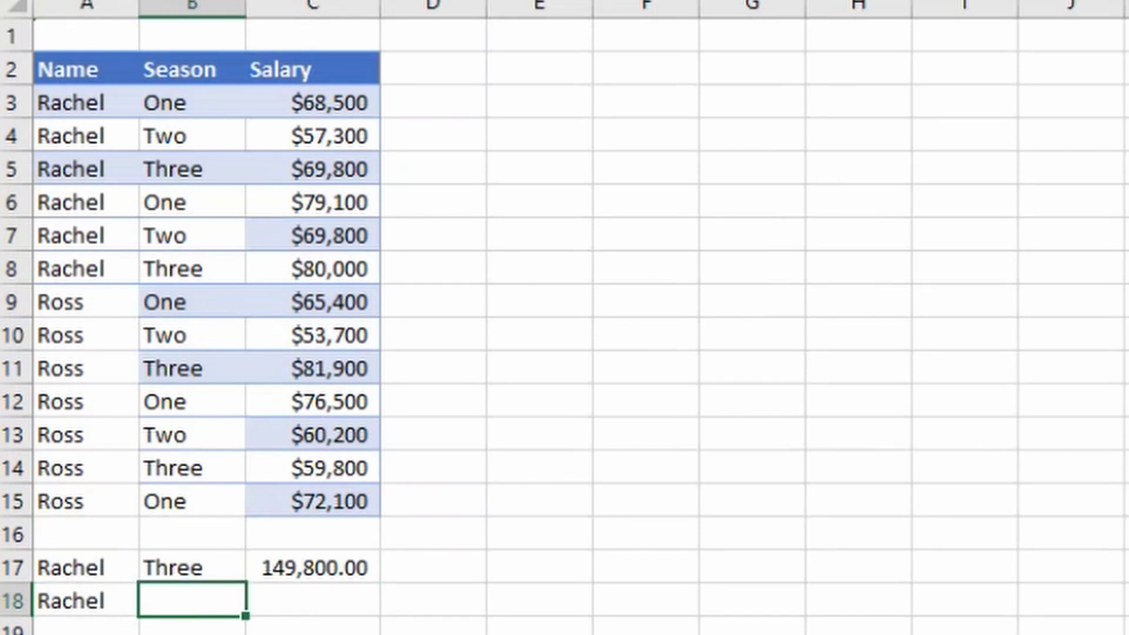
type("Two")
key("Tab")
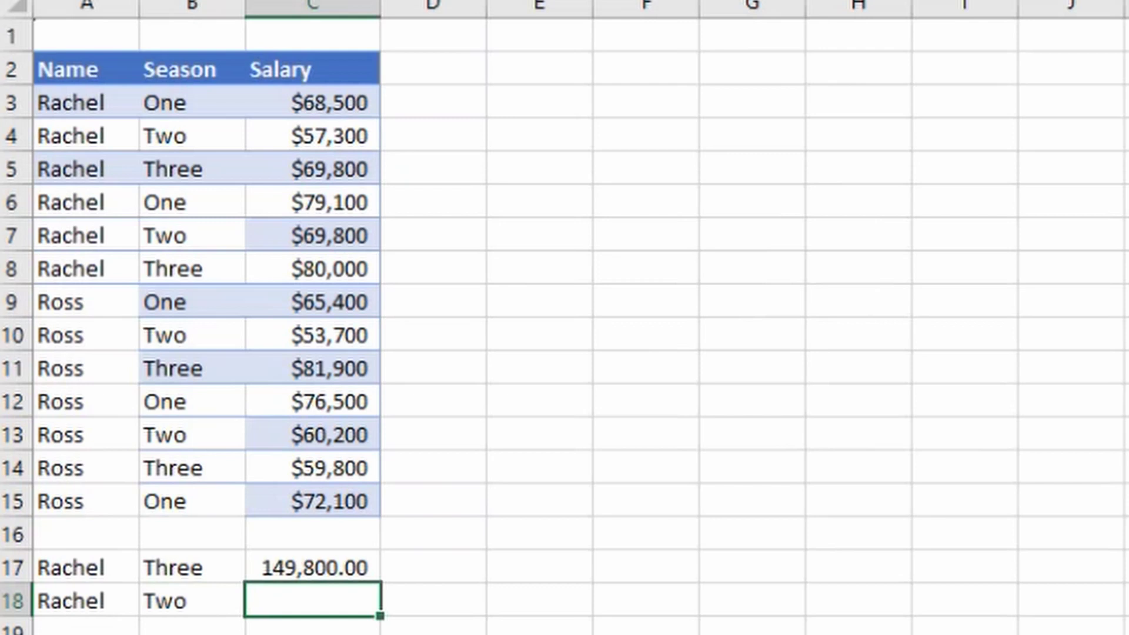
key("ctrl+d")
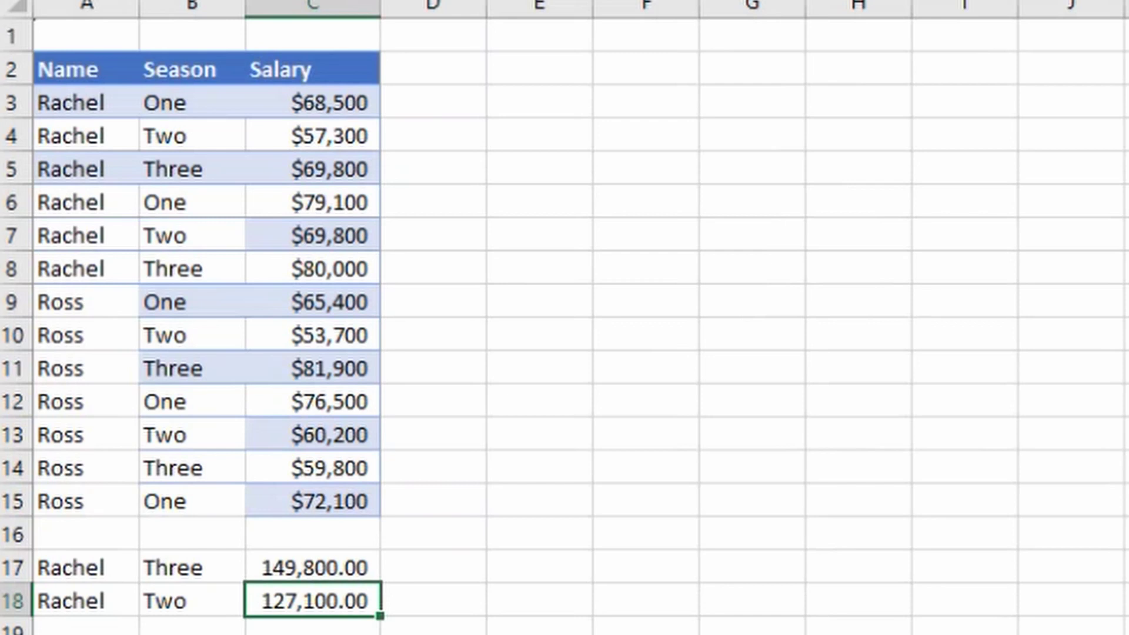
Step: Select the whole salary table and turn on column filters
key("Up")
key("Up")
key("Up")
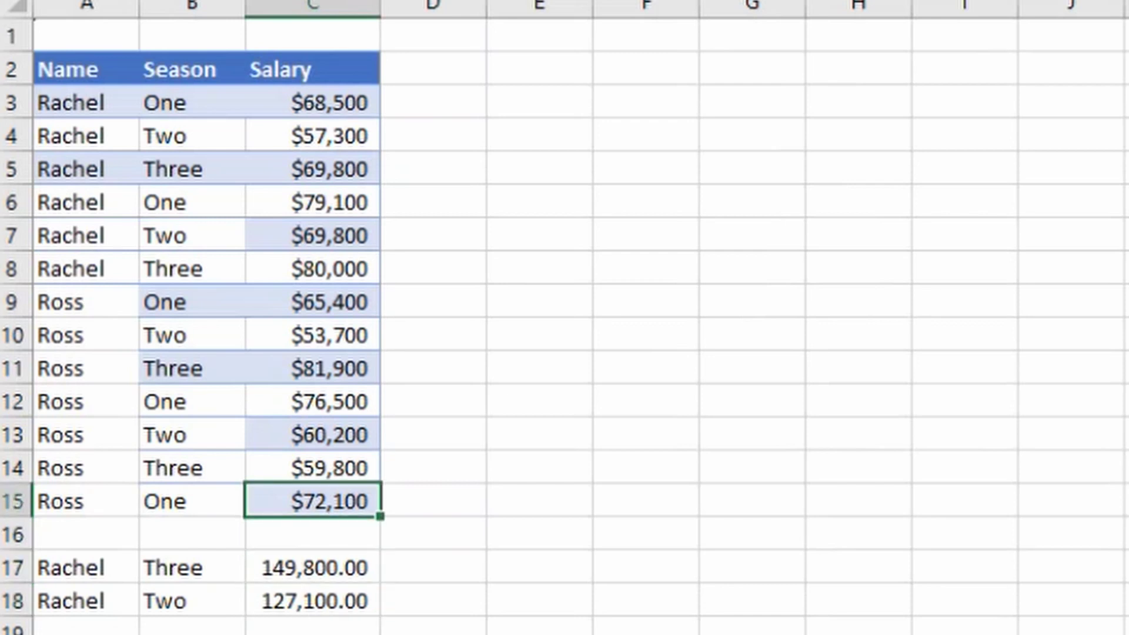
key("ctrl+shift+Up")
key("ctrl+shift+Left")
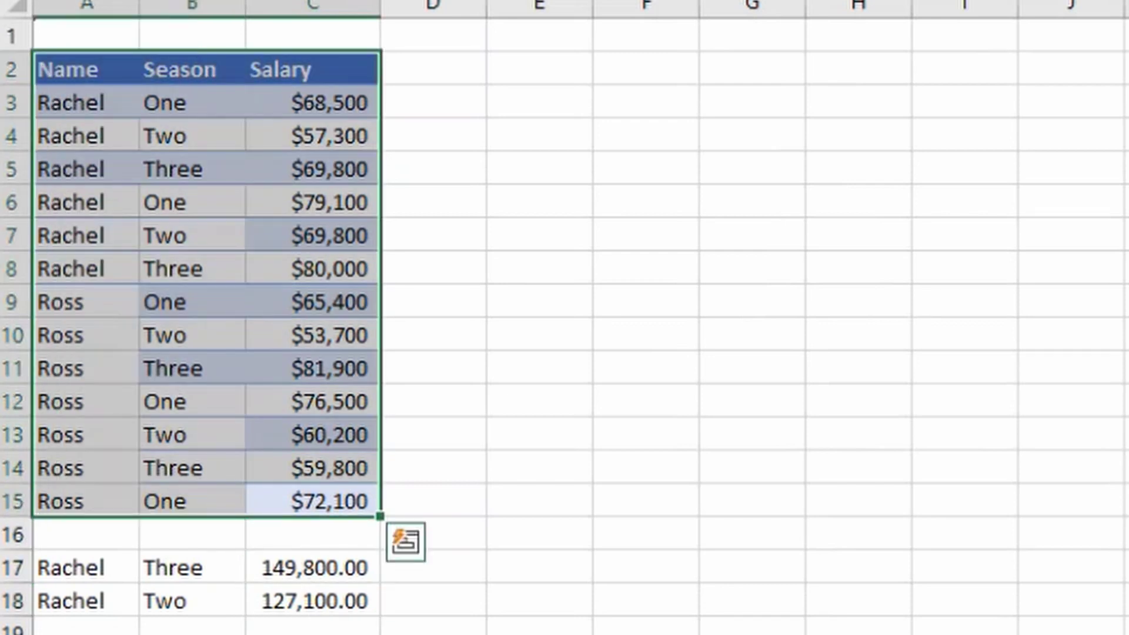
key("ctrl+shift+l")
Step: Filter to Rachel's season Three rows and select their salaries to check against the C17 total
left_click(87, 70)
key("alt+Down")
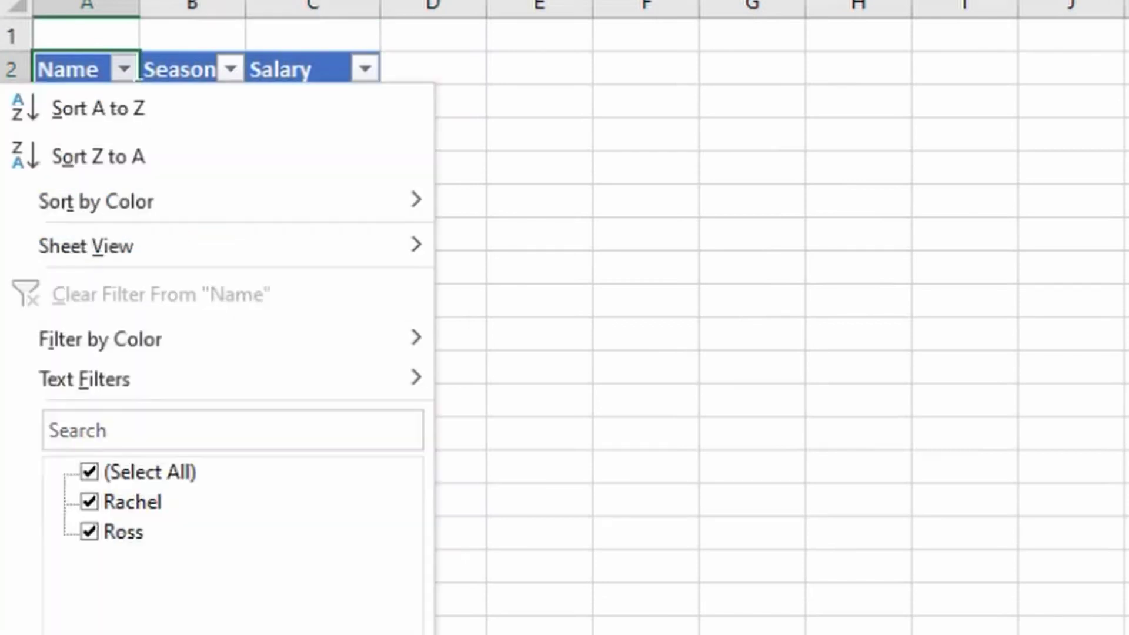
key("Down")
key("Down")
key("Down")
key("Down")
key("Down")
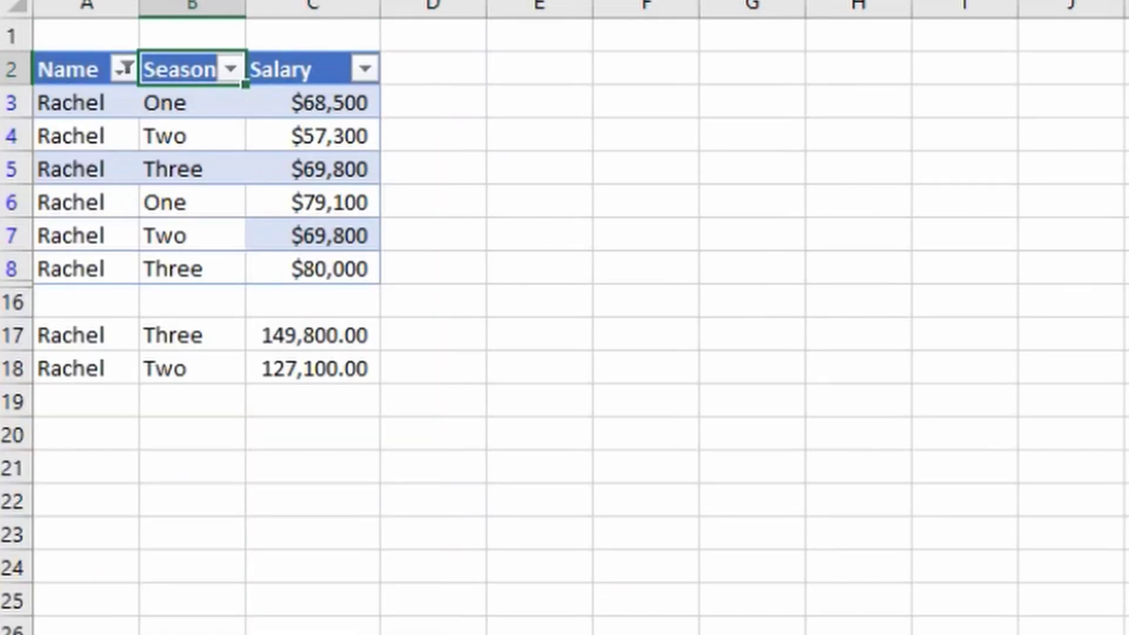
key("alt+Down")
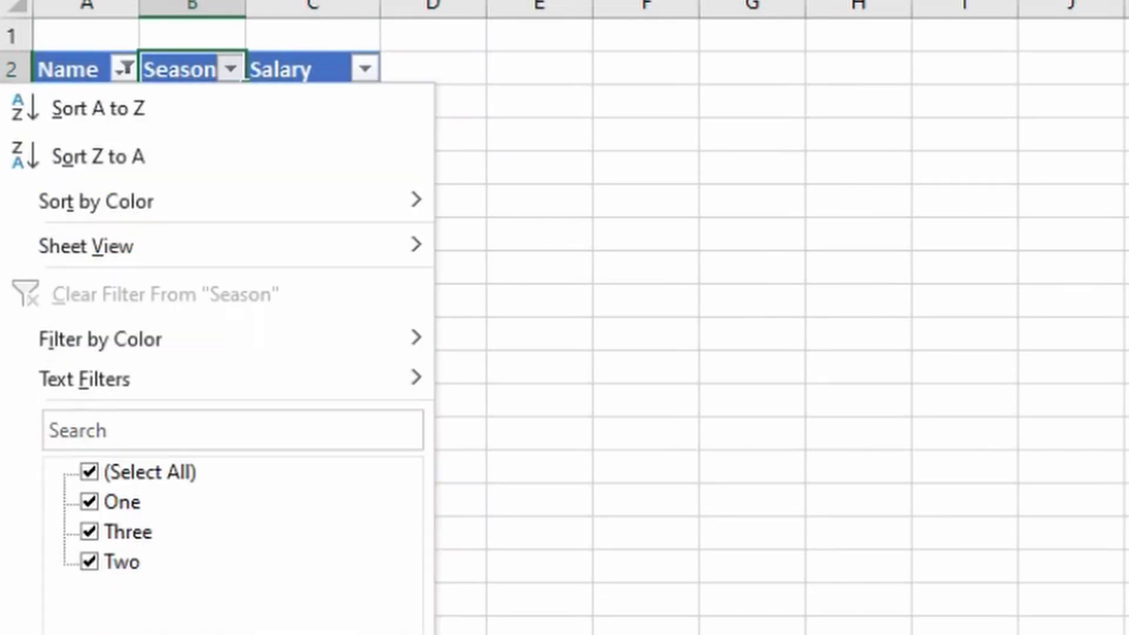
key("Down")
key("Down")
key("Down")
key("Down")
key("Down")
key("Down")
key("Down")
key("Down")
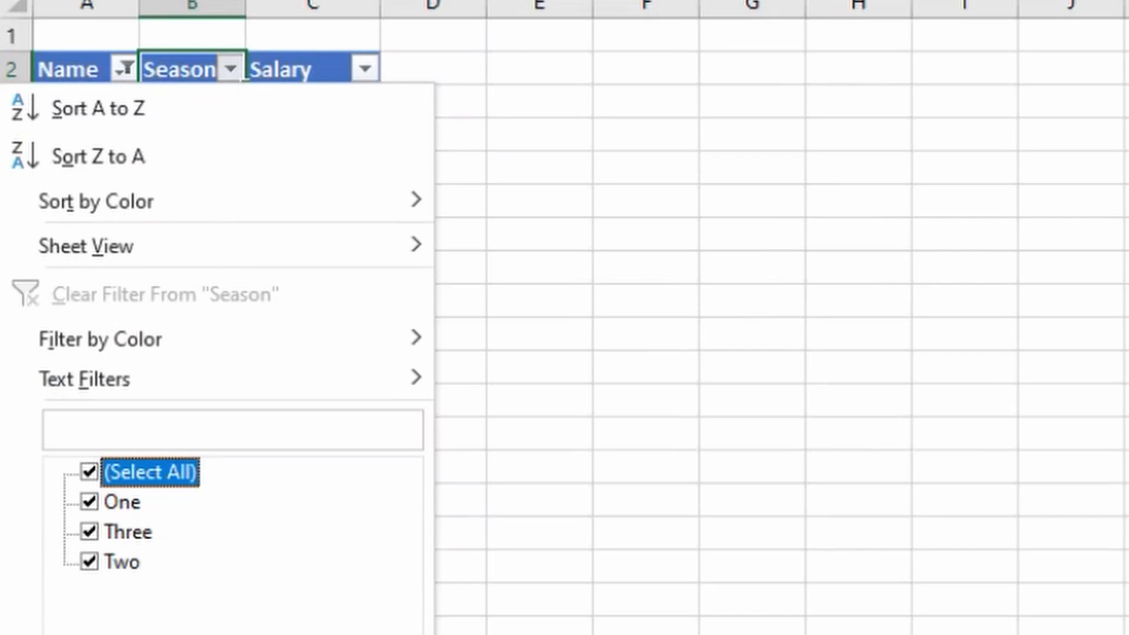
key("space")
key("Down")
key("Down")
key("space")
key("Return")
key("Right")
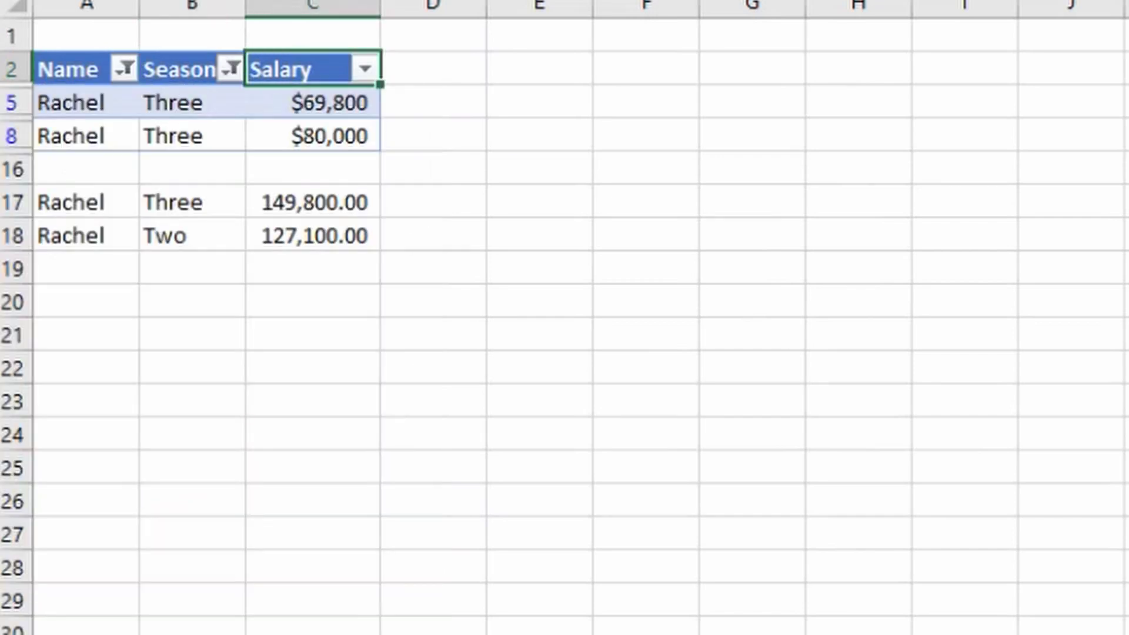
key("Down")
key("shift+Down")
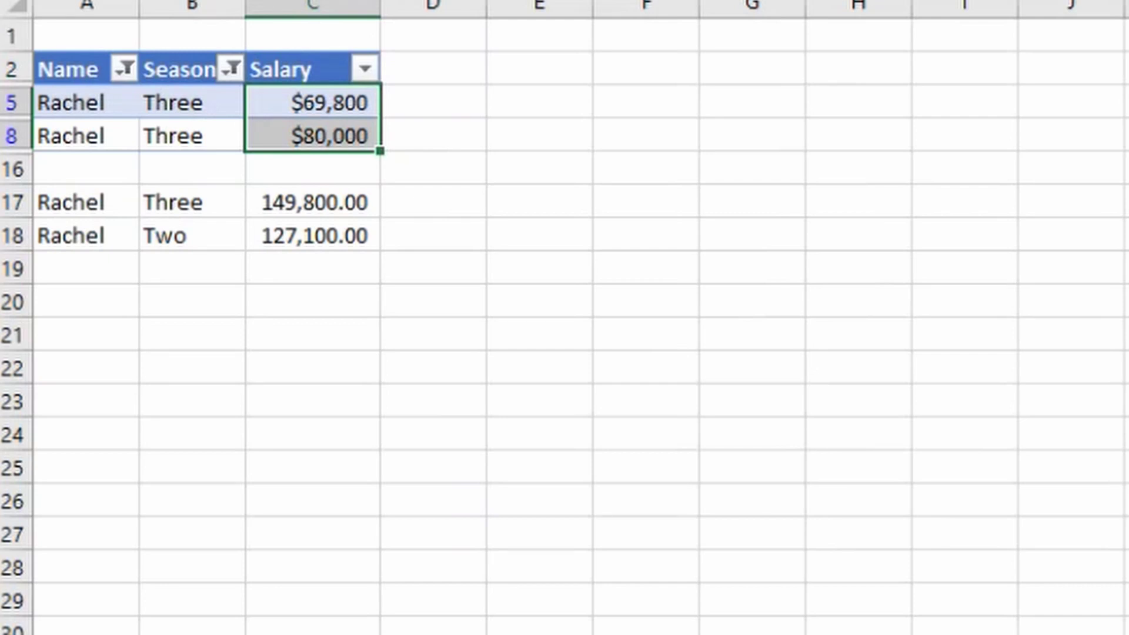
left_click(353, 202)
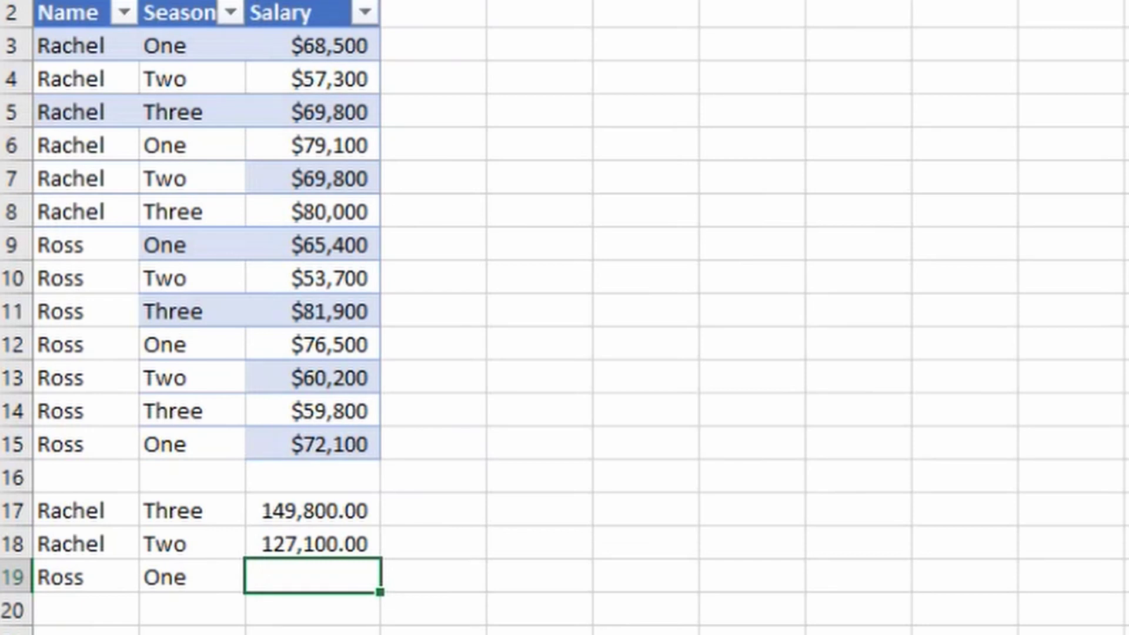
Step: In C19, build a SUMIFS over salaries C2:C15 with names A2:A15 matched to Ross in A19
type("=sumifs")
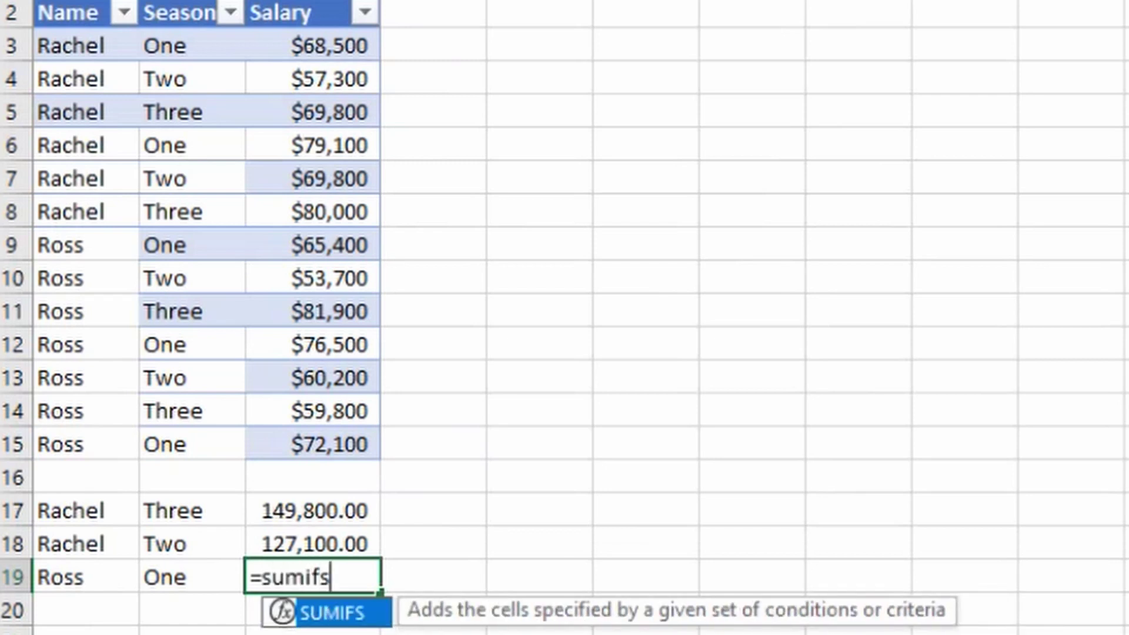
key("Tab")
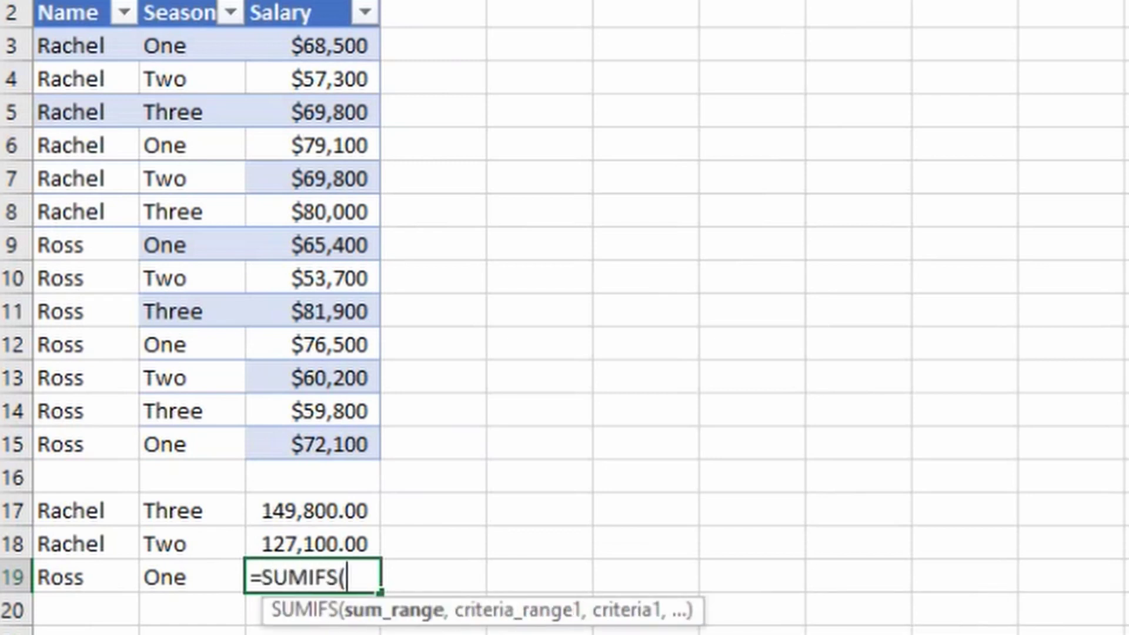
left_click(290, 12)
key("ctrl+shift+Down")
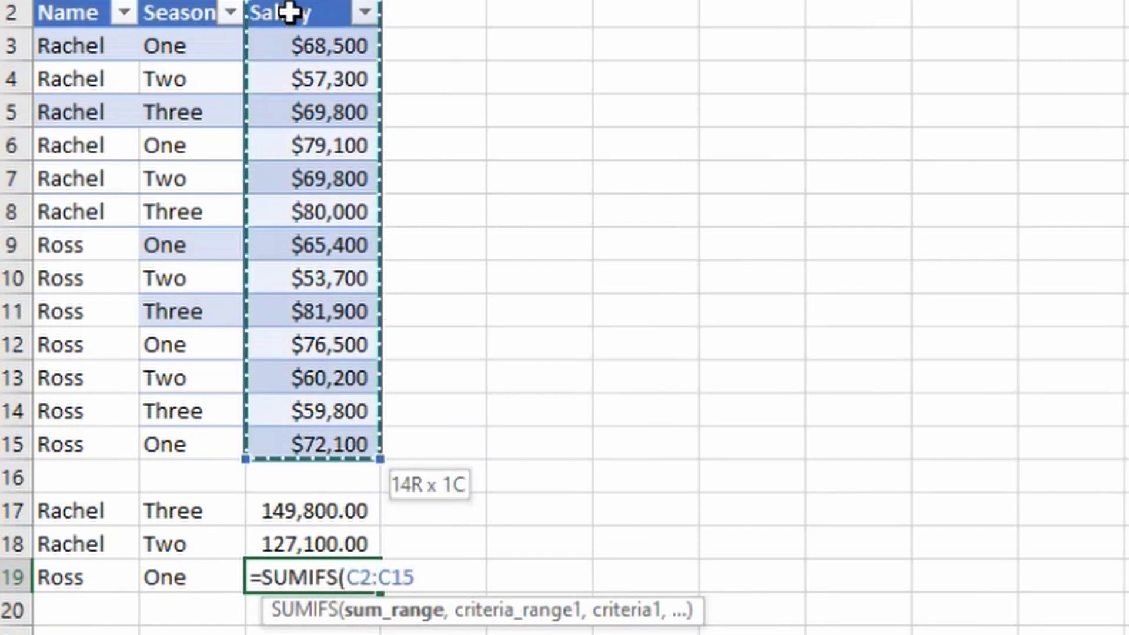
type(",")
left_click(76, 12)
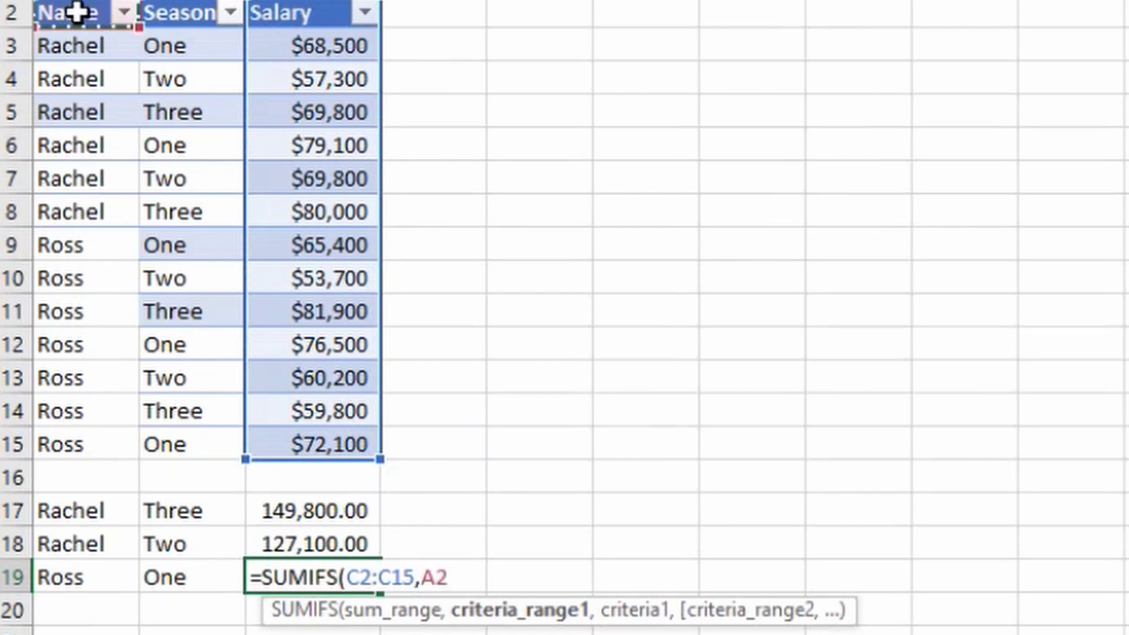
key("ctrl+shift+Down")
type(",")
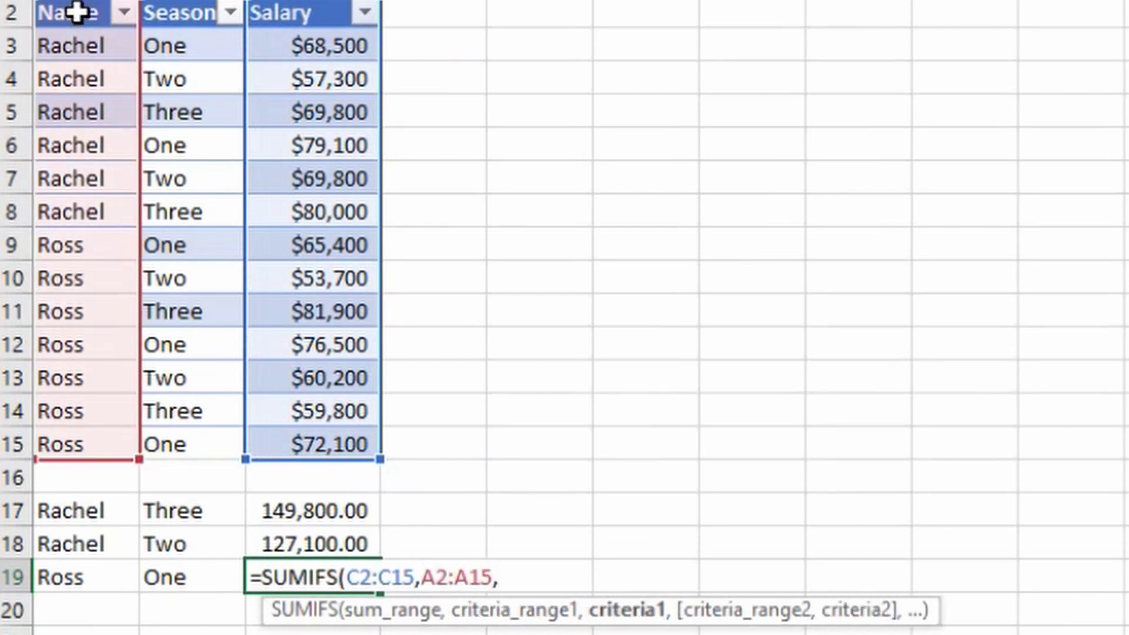
left_click(82, 586)
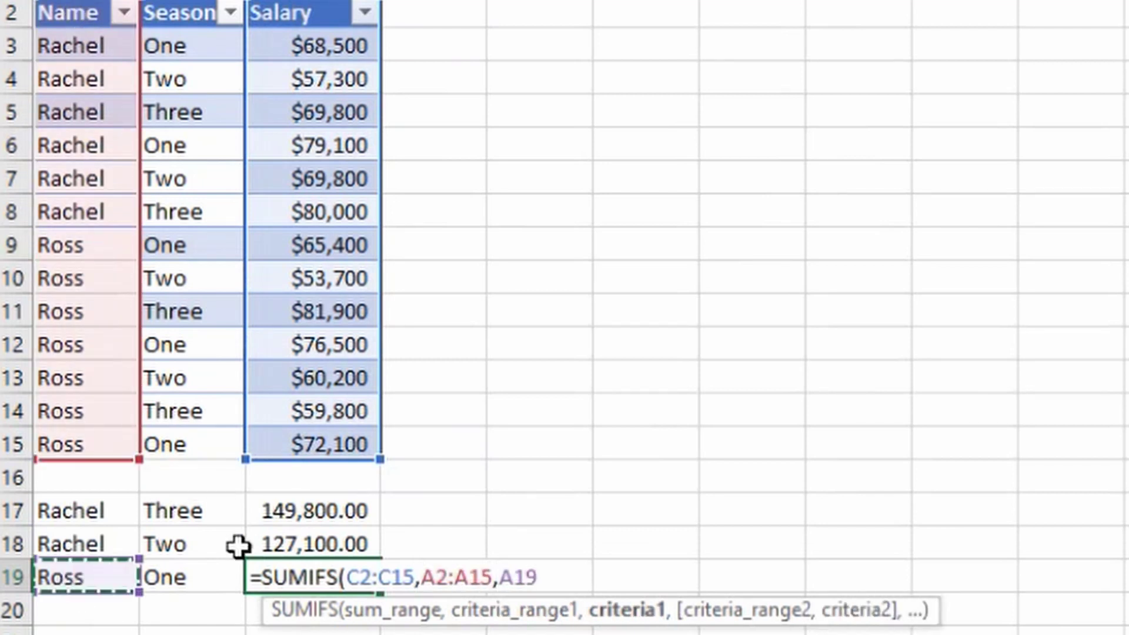
type(",")
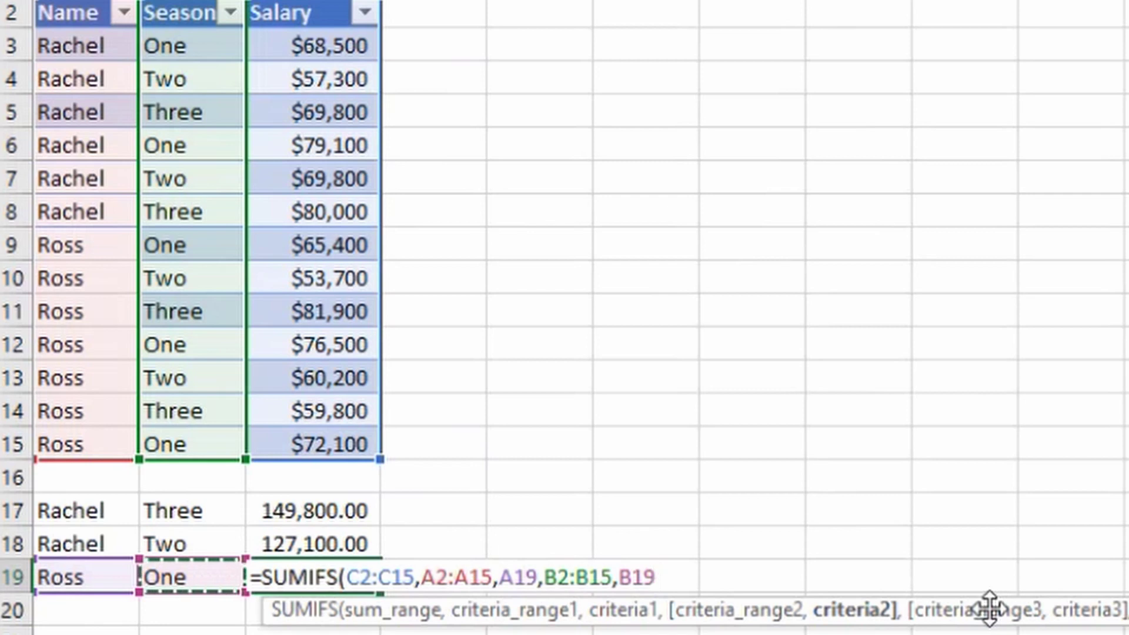
Step: Complete the Ross season One formula and apply Comma Style so C19 shows 214,000.00
type(")")
key("Return")
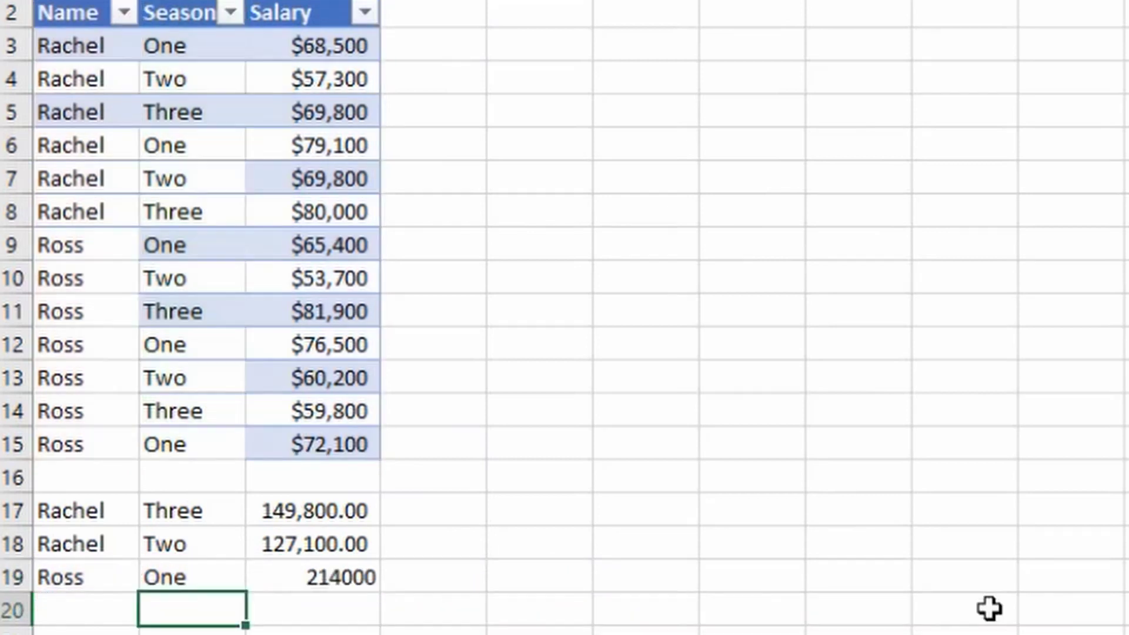
key("Up")
key("Right")
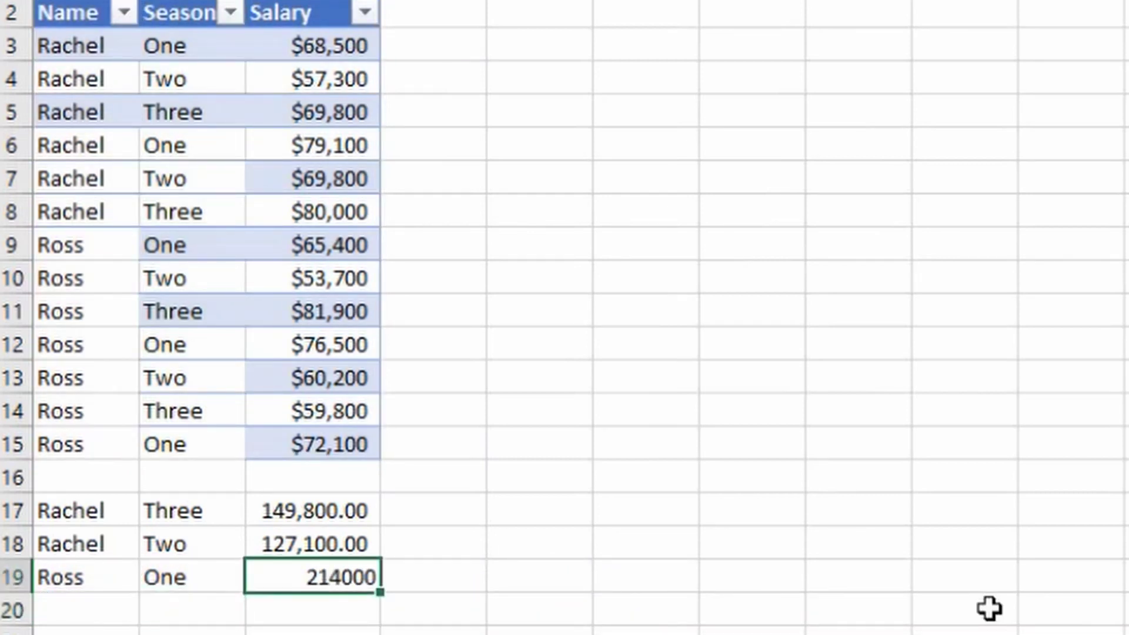
key("alt+h")
key("k")
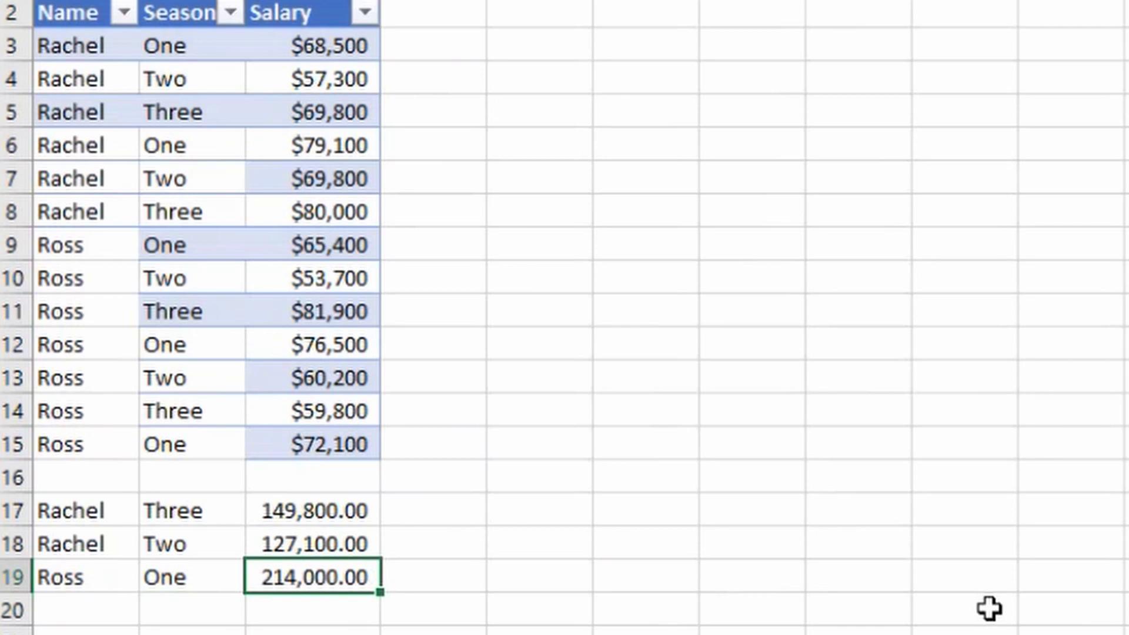